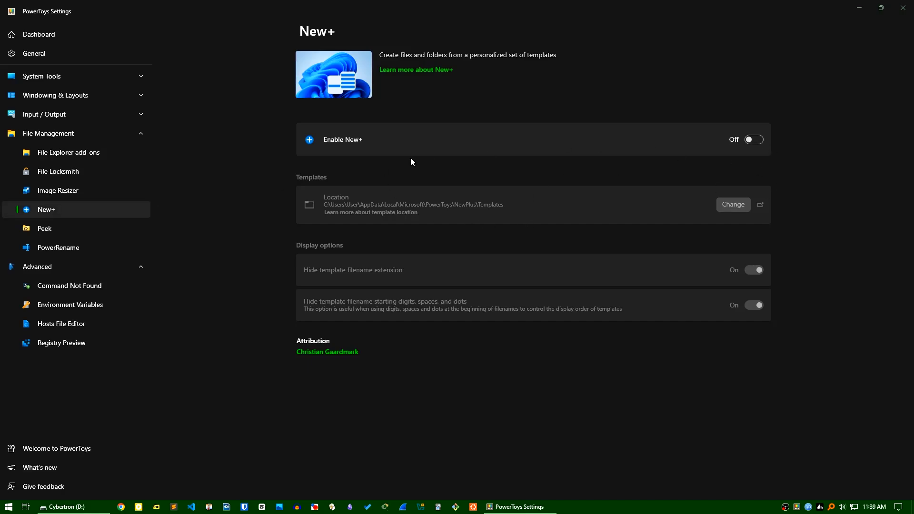
- Enable the New+ utility, minimize the open windows and show the New+ template choices on the desktop
{"action": "left_click", "coordinate": [755, 141]}
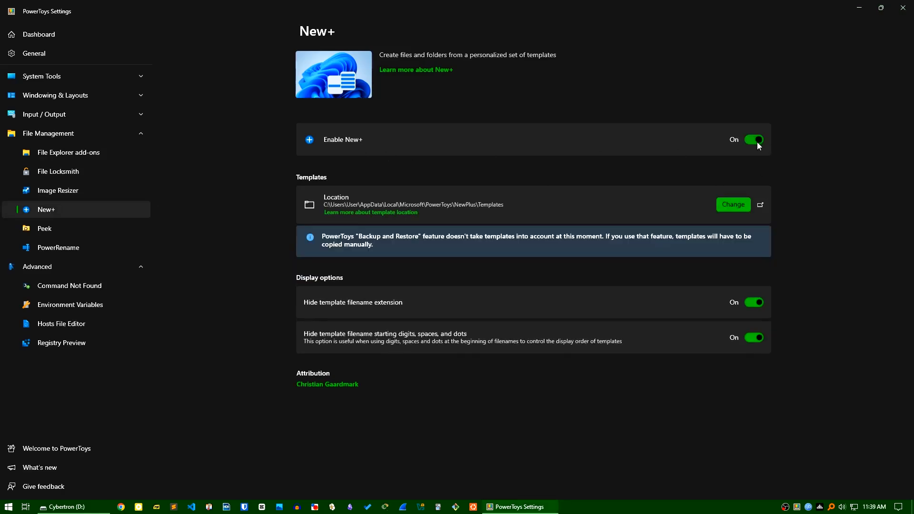
{"action": "left_click", "coordinate": [859, 8]}
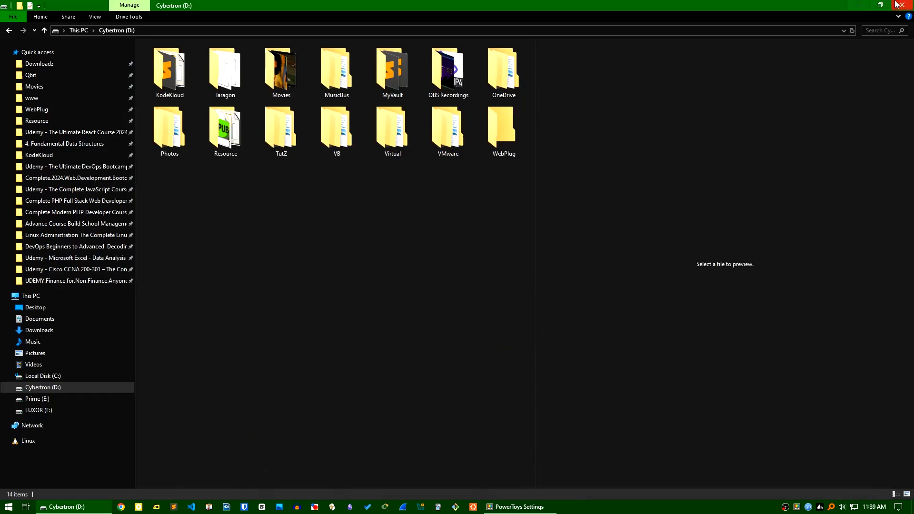
{"action": "left_click", "coordinate": [859, 5]}
{"action": "right_click", "coordinate": [325, 157]}
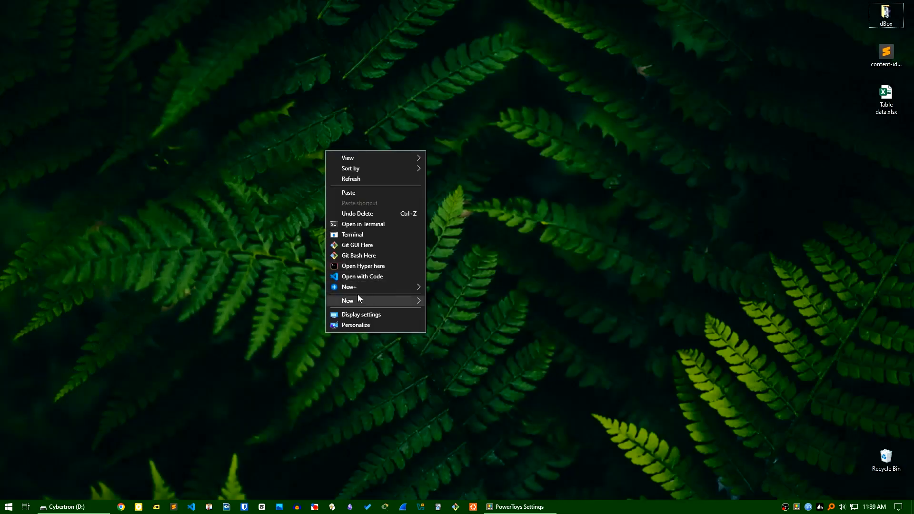
{"action": "mouse_move", "coordinate": [361, 290]}
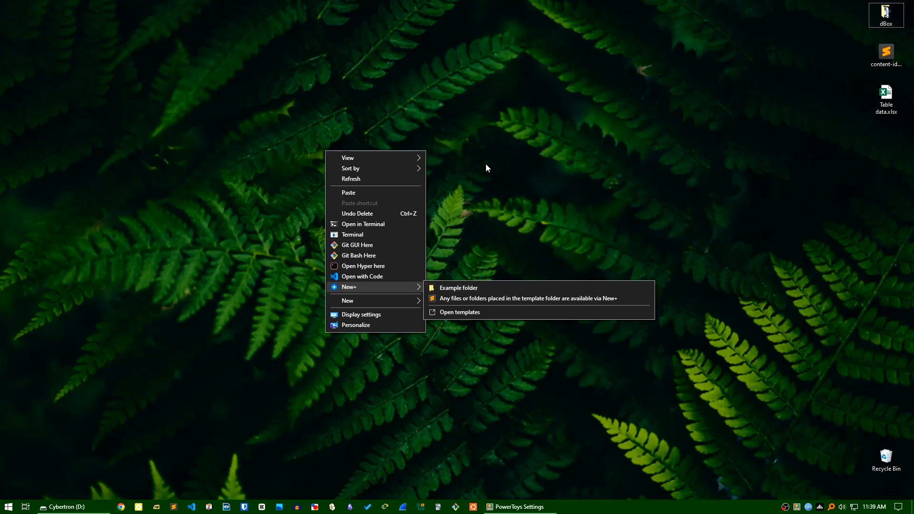
- Create a new folder named projectA on the Cybertron (D:) drive and open it
{"action": "left_click", "coordinate": [67, 507]}
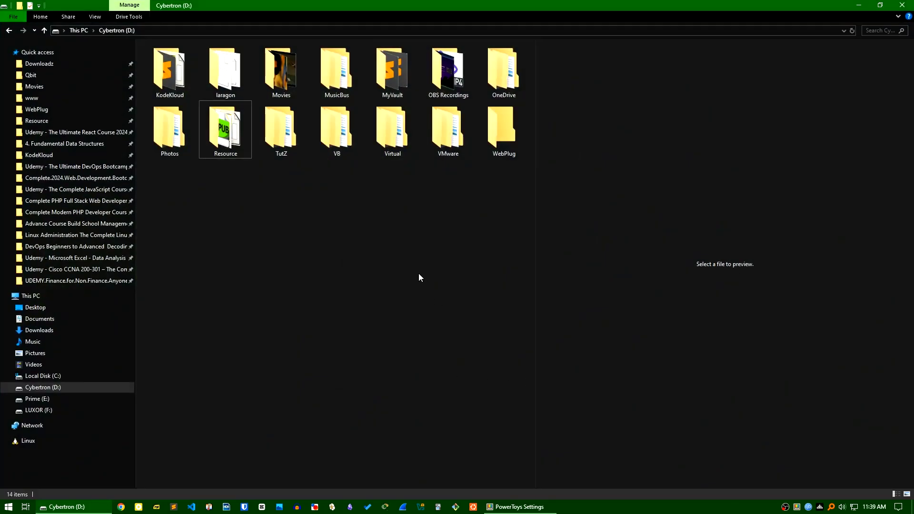
{"action": "right_click", "coordinate": [253, 254]}
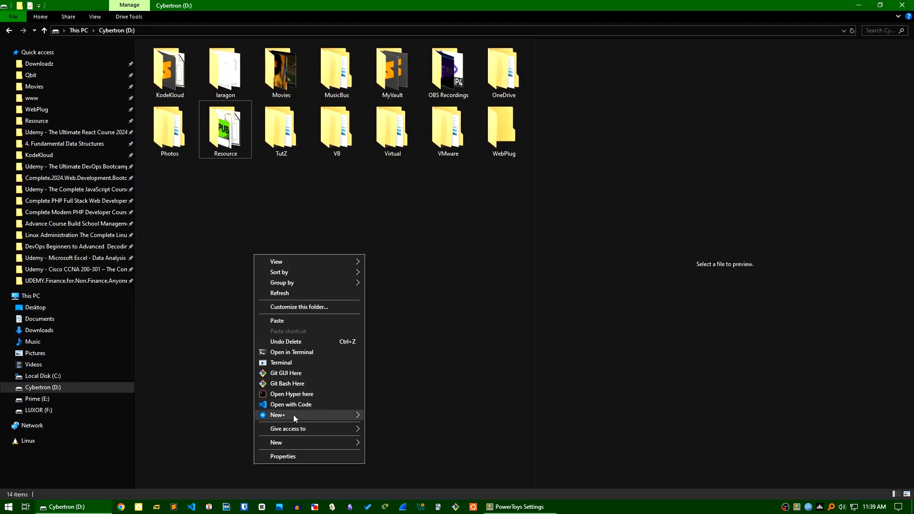
{"action": "mouse_move", "coordinate": [304, 441]}
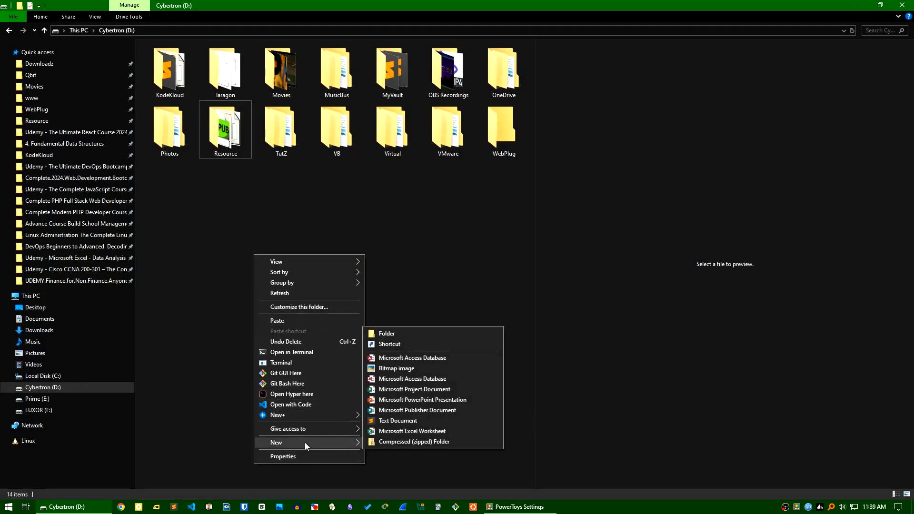
{"action": "left_click", "coordinate": [388, 334]}
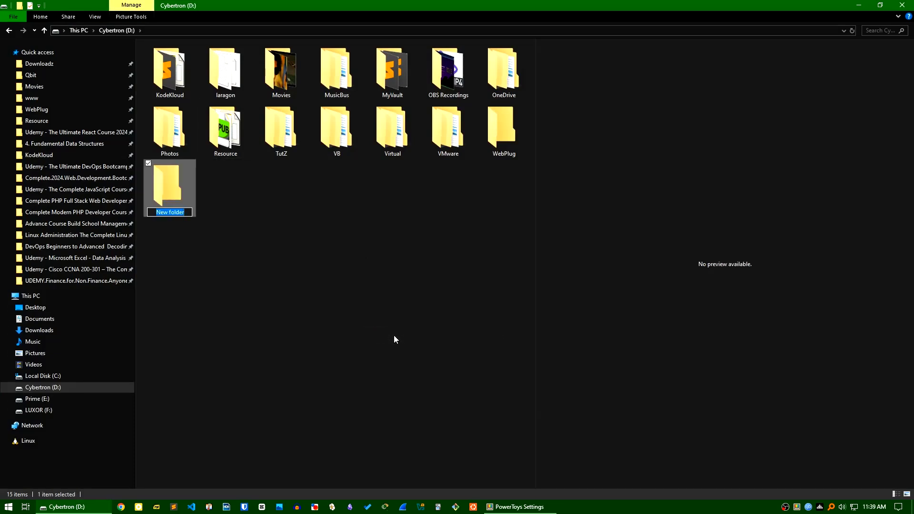
{"action": "type", "text": "projectA"}
{"action": "key", "text": "Return"}
{"action": "key", "text": "Return"}
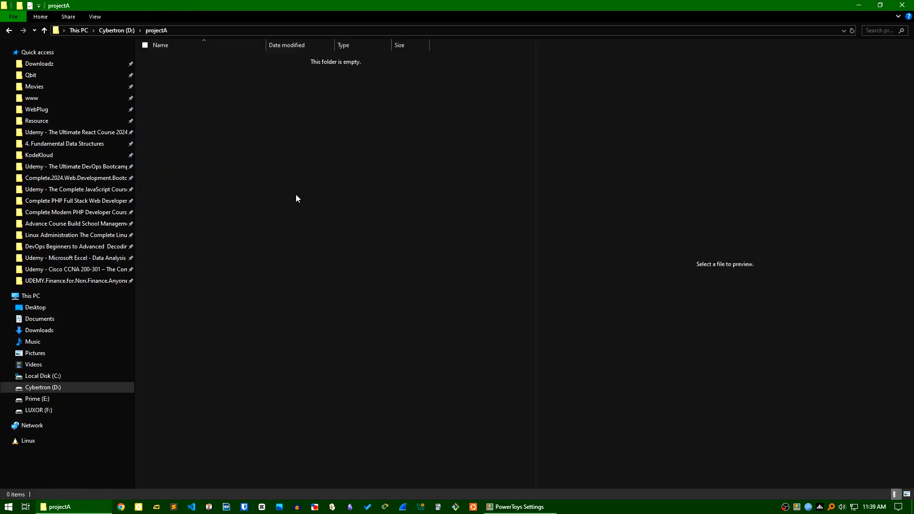
- Create a new text document in projectA named readme.md, accepting the extension change
{"action": "right_click", "coordinate": [295, 194]}
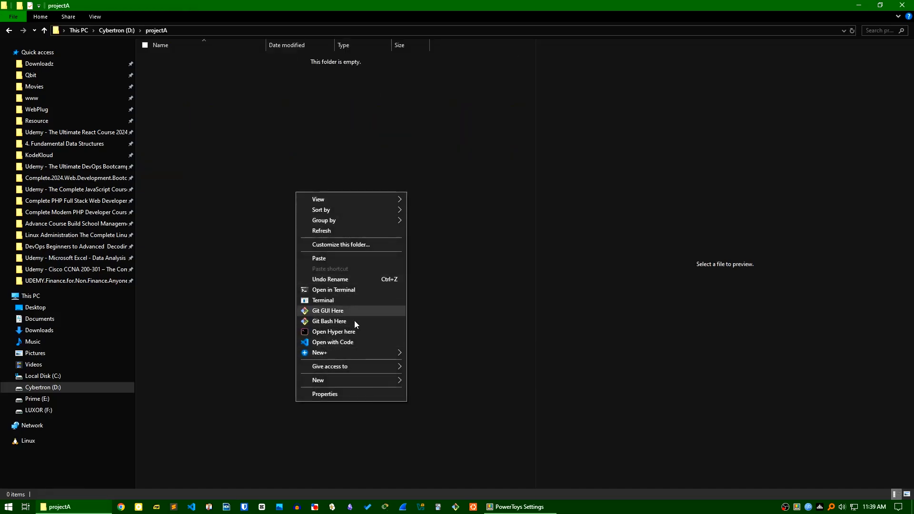
{"action": "mouse_move", "coordinate": [335, 379]}
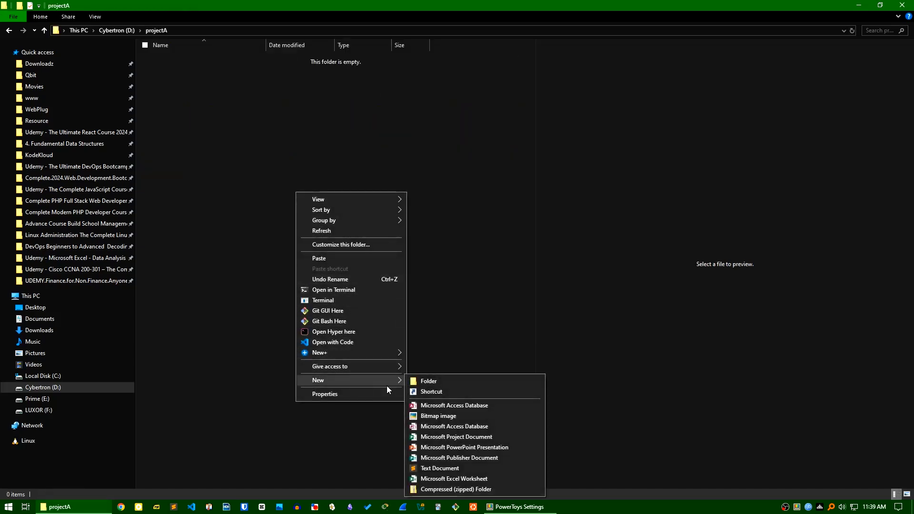
{"action": "left_click", "coordinate": [437, 467]}
{"action": "key", "text": "ctrl+a"}
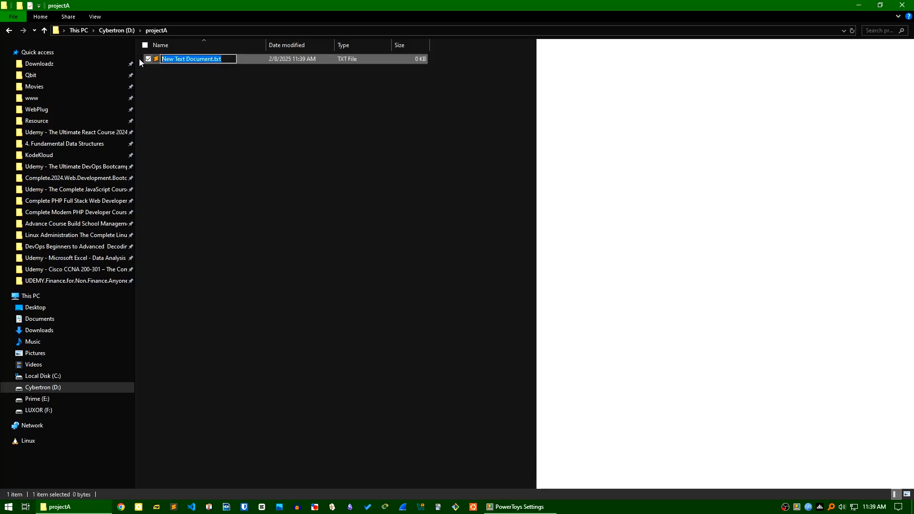
{"action": "type", "text": "read"}
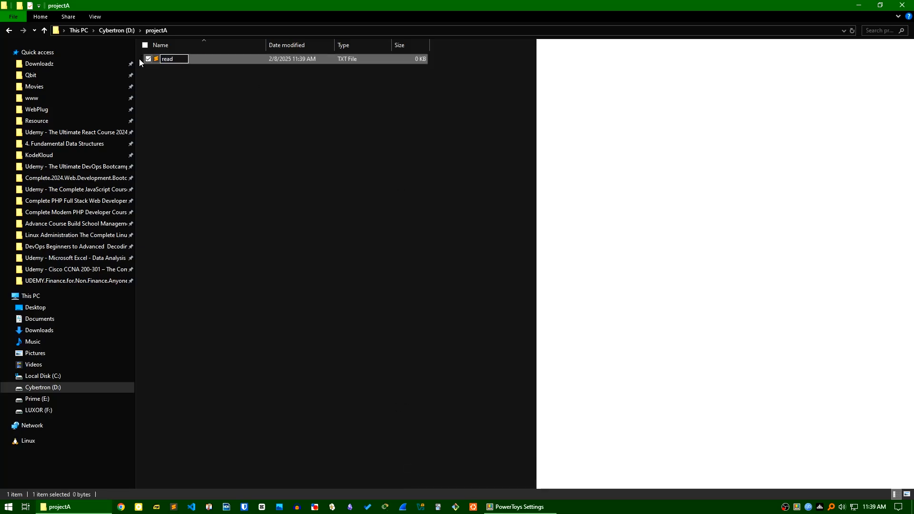
{"action": "type", "text": "me.tx"}
{"action": "key", "text": "BackSpace"}
{"action": "key", "text": "BackSpace"}
{"action": "type", "text": "md"}
{"action": "key", "text": "Return"}
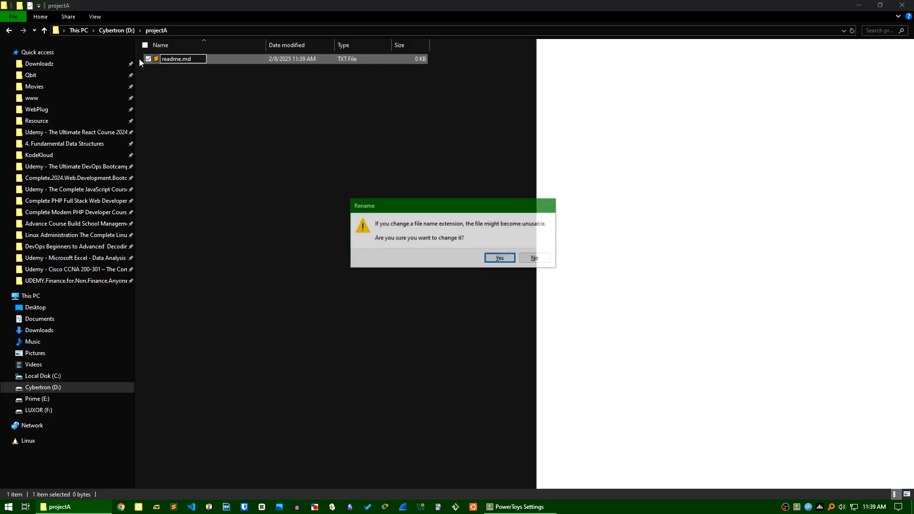
{"action": "key", "text": "Return"}
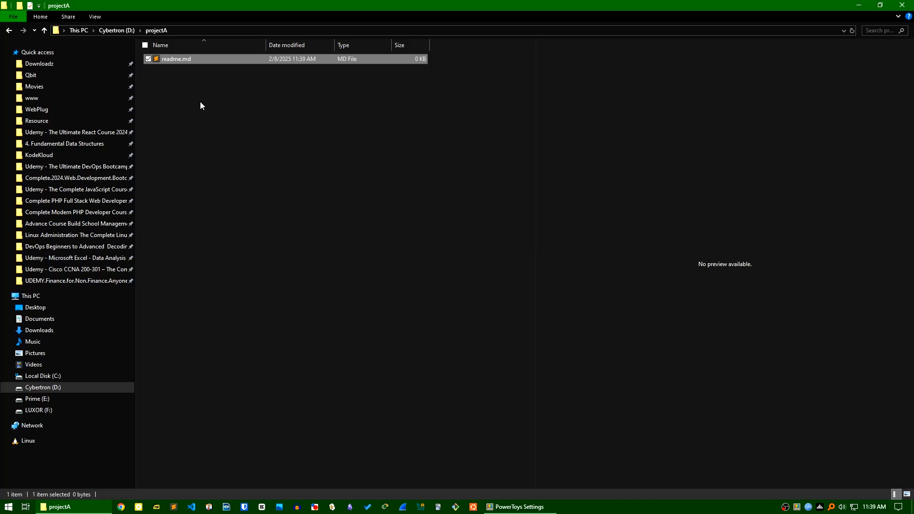
- Create a new folder named source inside projectA
{"action": "right_click", "coordinate": [200, 102]}
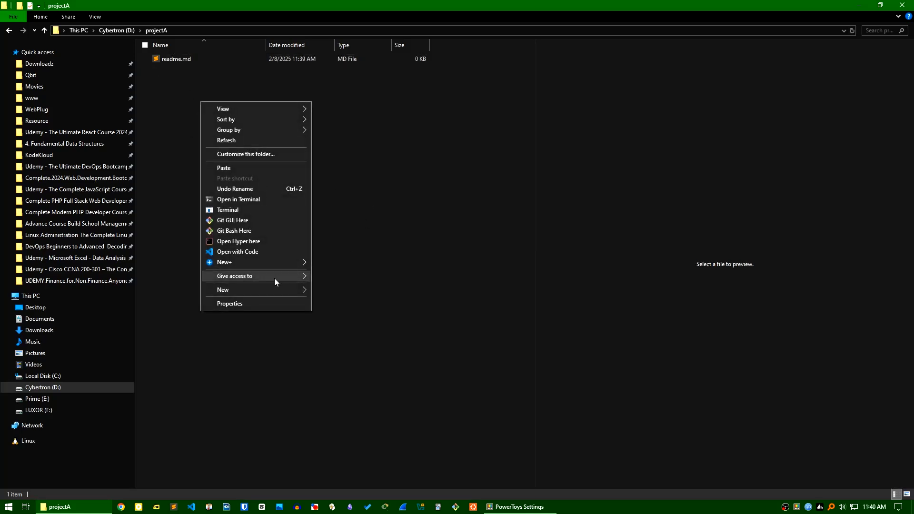
{"action": "mouse_move", "coordinate": [274, 289]}
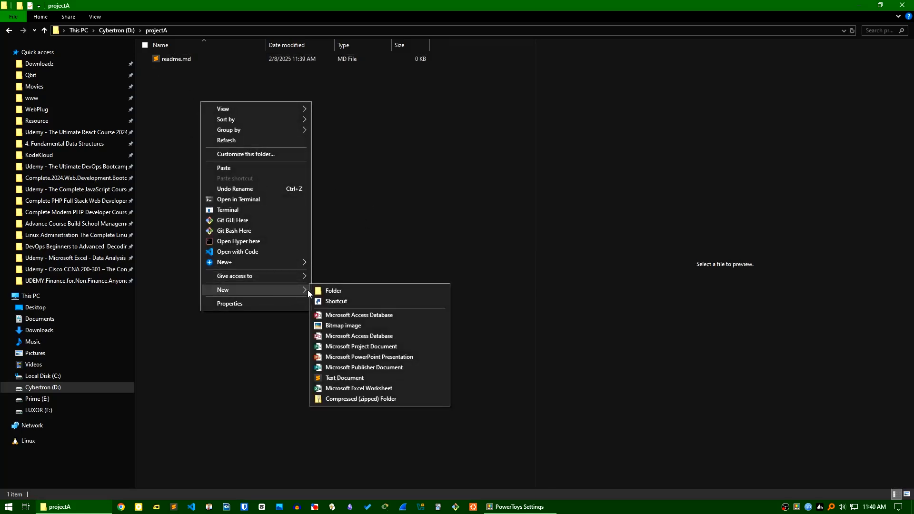
{"action": "left_click", "coordinate": [335, 291]}
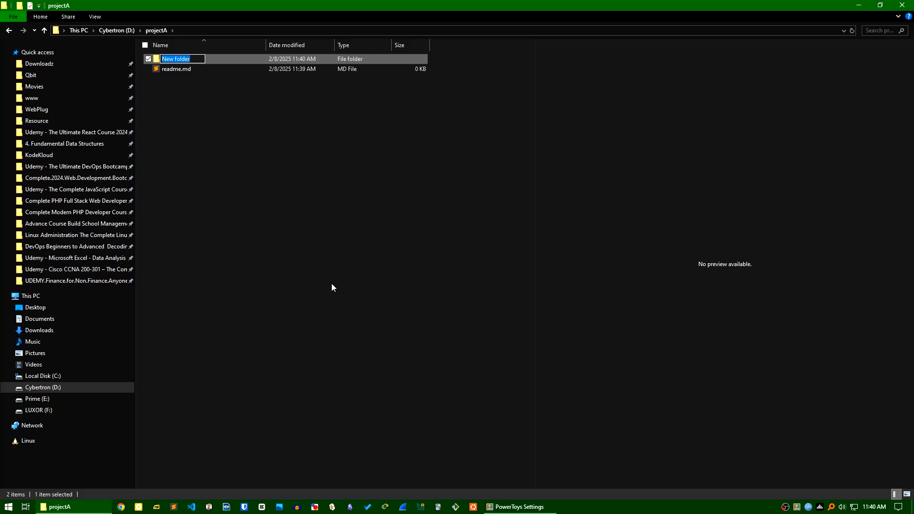
{"action": "type", "text": "source"}
{"action": "key", "text": "Return"}
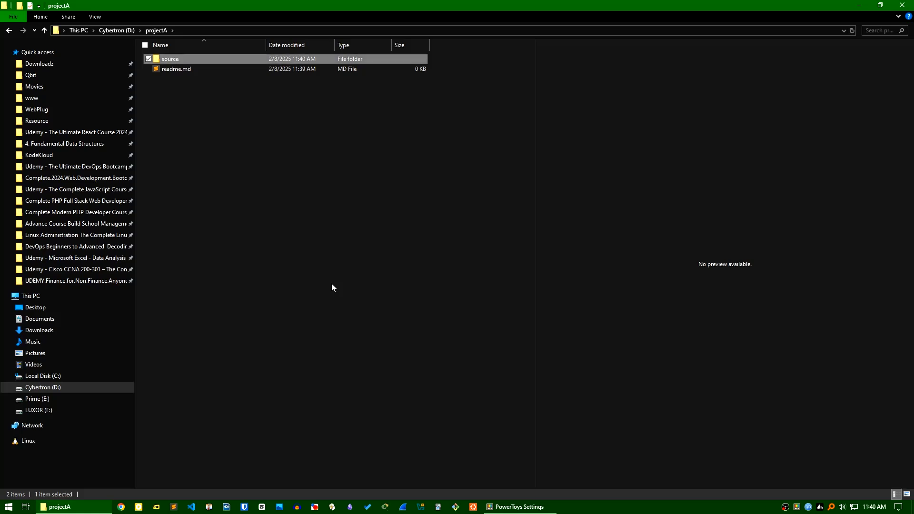
- Create a new folder named assets inside projectA
{"action": "right_click", "coordinate": [198, 139]}
{"action": "mouse_move", "coordinate": [260, 327]}
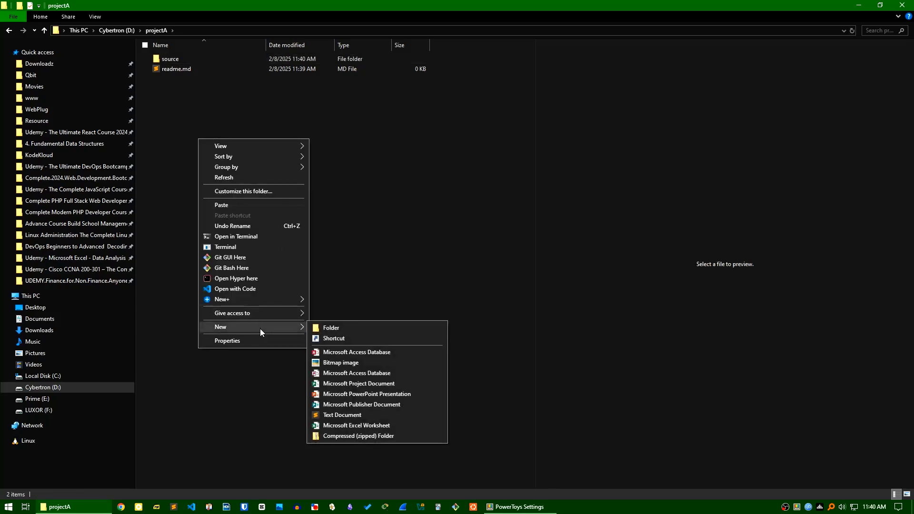
{"action": "left_click", "coordinate": [330, 327]}
{"action": "type", "text": "assets"}
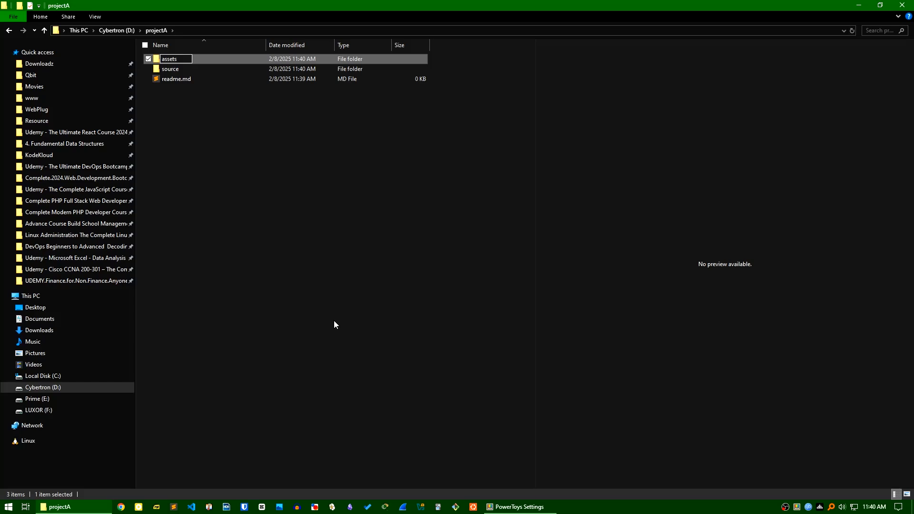
{"action": "key", "text": "Return"}
{"action": "left_click", "coordinate": [318, 257]}
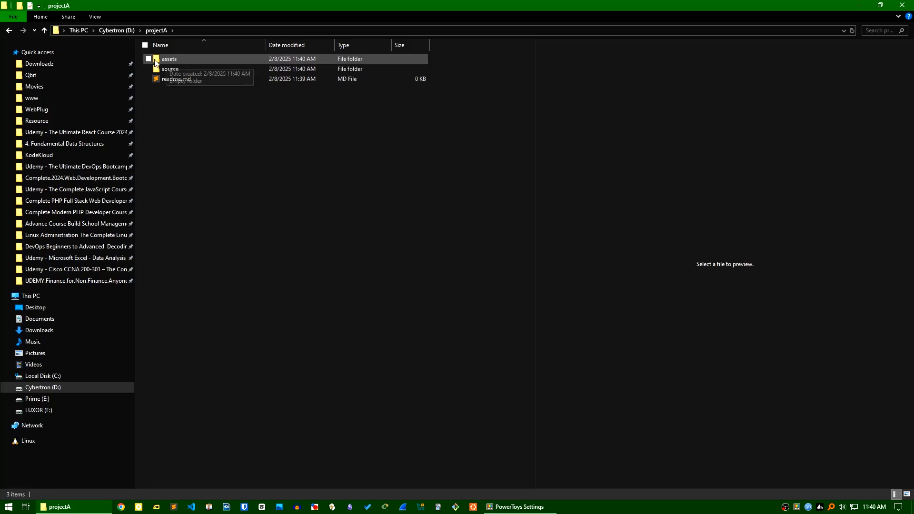
- Move the projectA folder from Cybertron (D:) into the NewPlus Templates folder and close both File Explorer windows
{"action": "left_click", "coordinate": [122, 31]}
{"action": "left_click", "coordinate": [261, 236]}
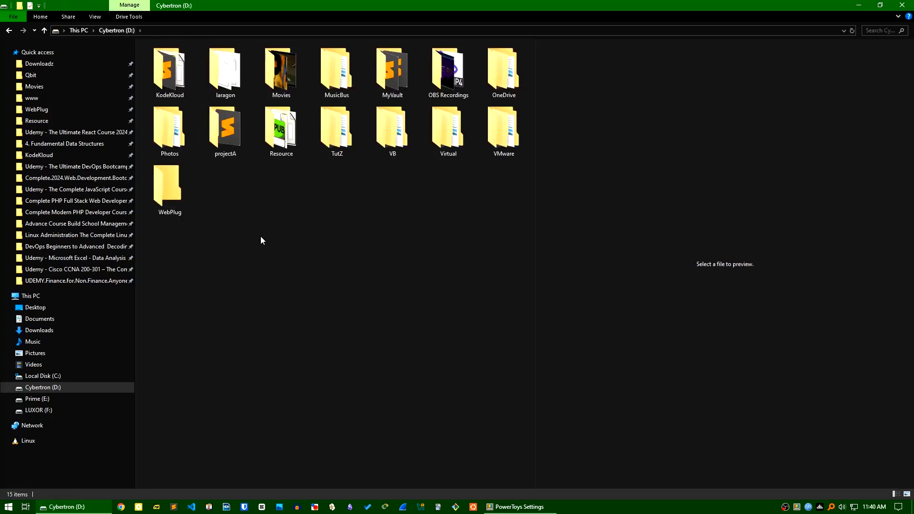
{"action": "right_click", "coordinate": [230, 150]}
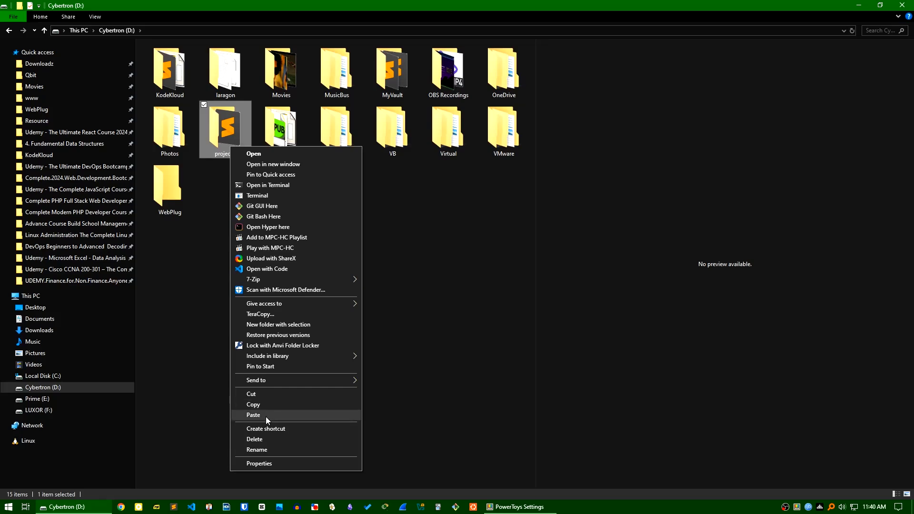
{"action": "left_click", "coordinate": [257, 394]}
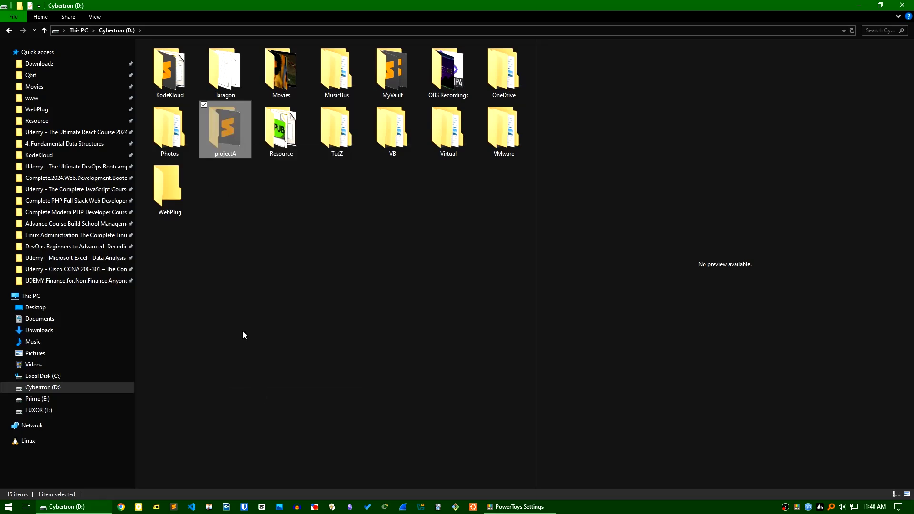
{"action": "left_click", "coordinate": [19, 9]}
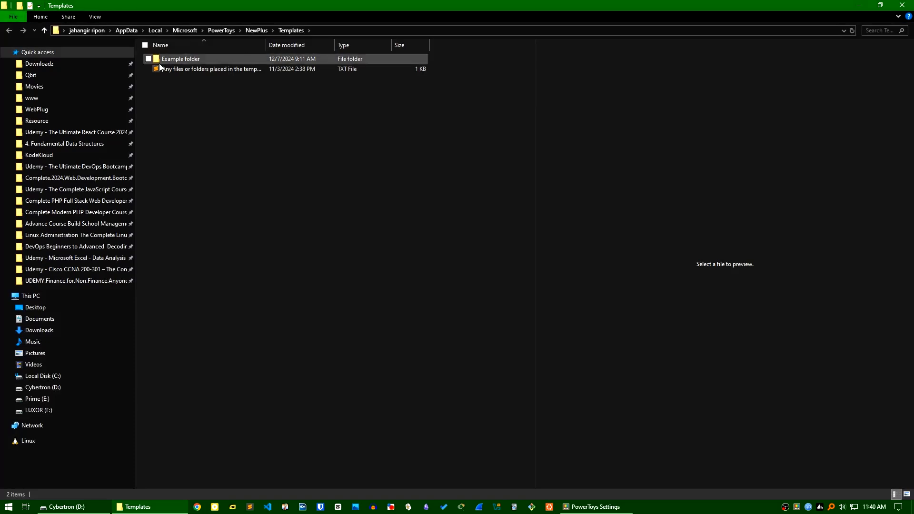
{"action": "right_click", "coordinate": [226, 136]}
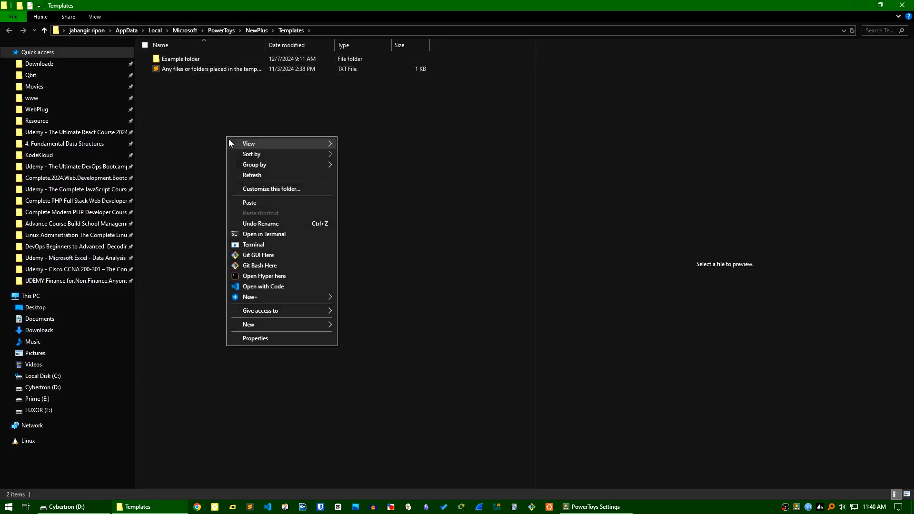
{"action": "left_click", "coordinate": [254, 205]}
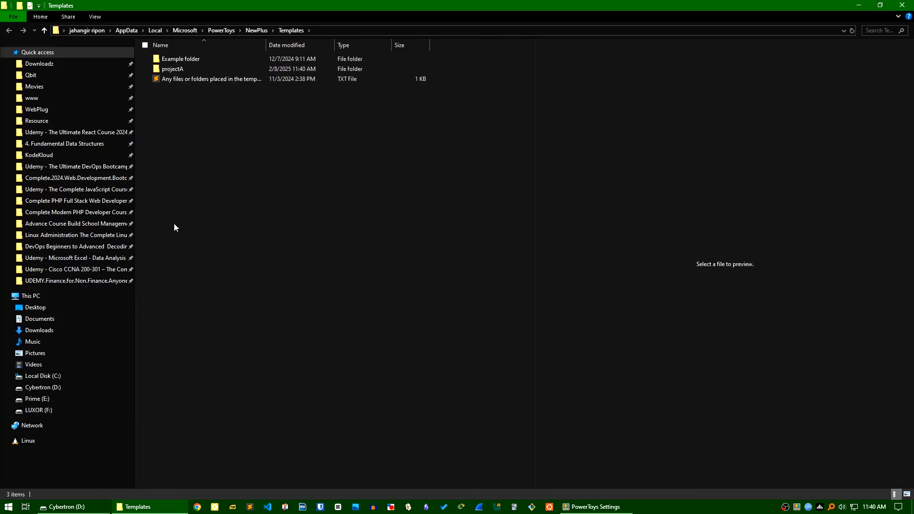
{"action": "left_click", "coordinate": [904, 6]}
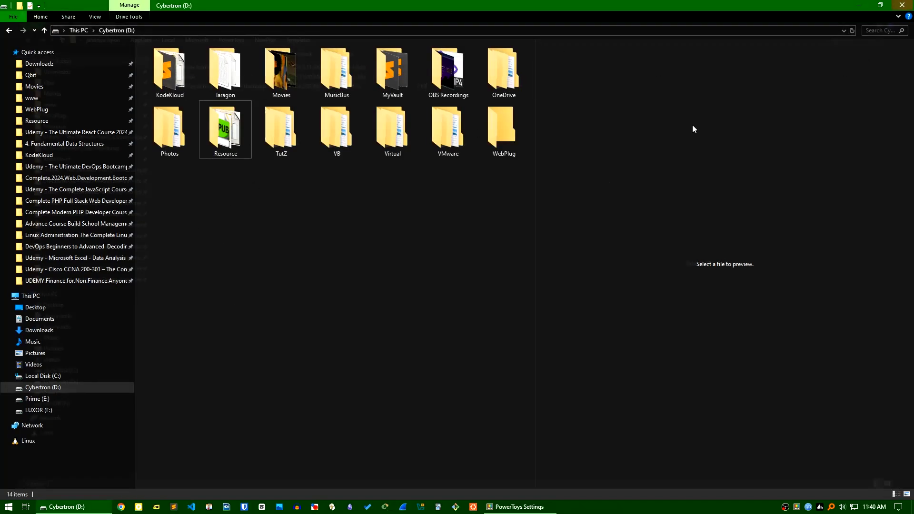
{"action": "left_click", "coordinate": [903, 5]}
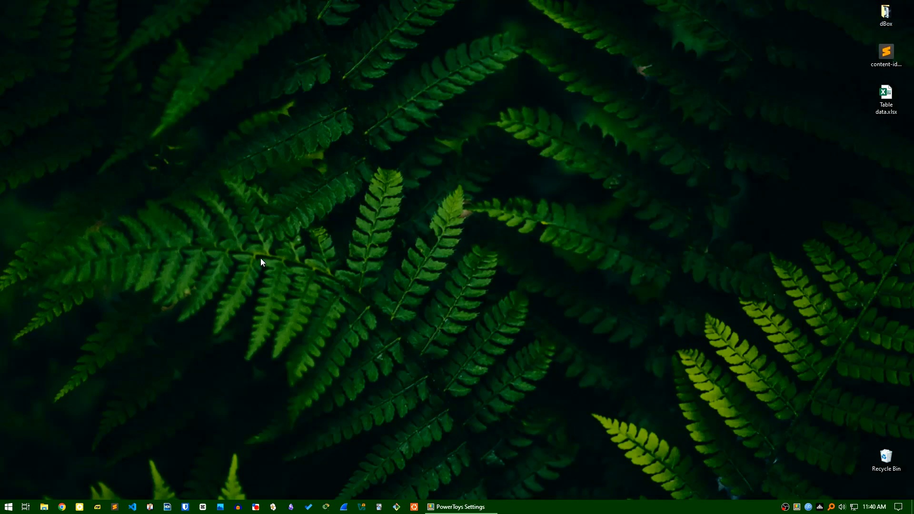
- Create a desktop folder from the New+ projectA template, rename it projectB and open it
{"action": "right_click", "coordinate": [245, 227]}
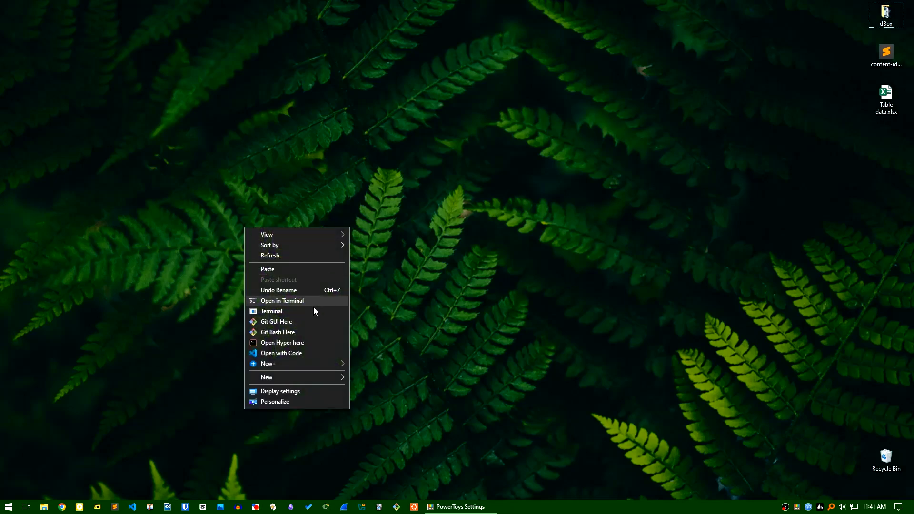
{"action": "mouse_move", "coordinate": [260, 365]}
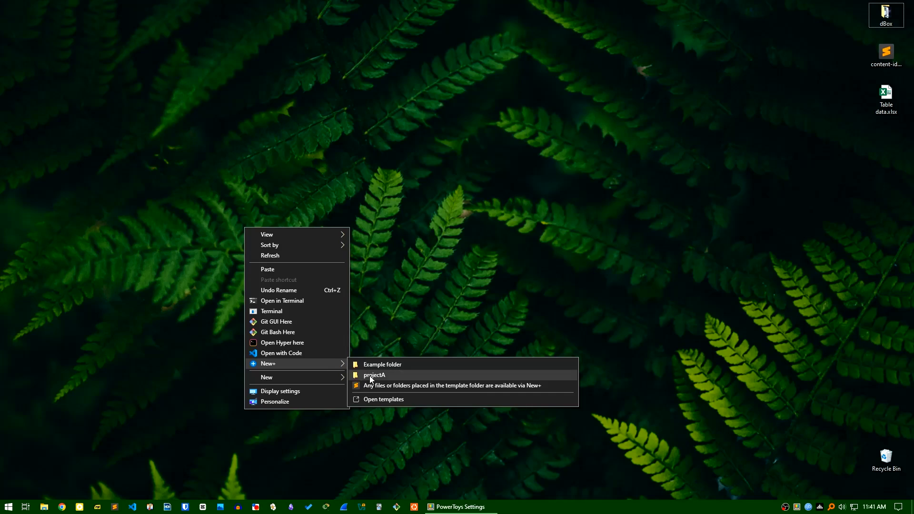
{"action": "left_click", "coordinate": [366, 377]}
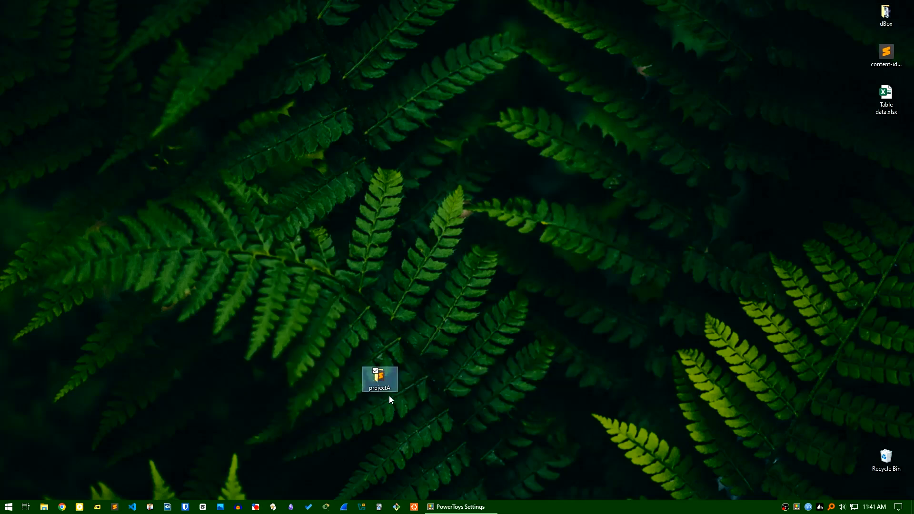
{"action": "left_click", "coordinate": [391, 388]}
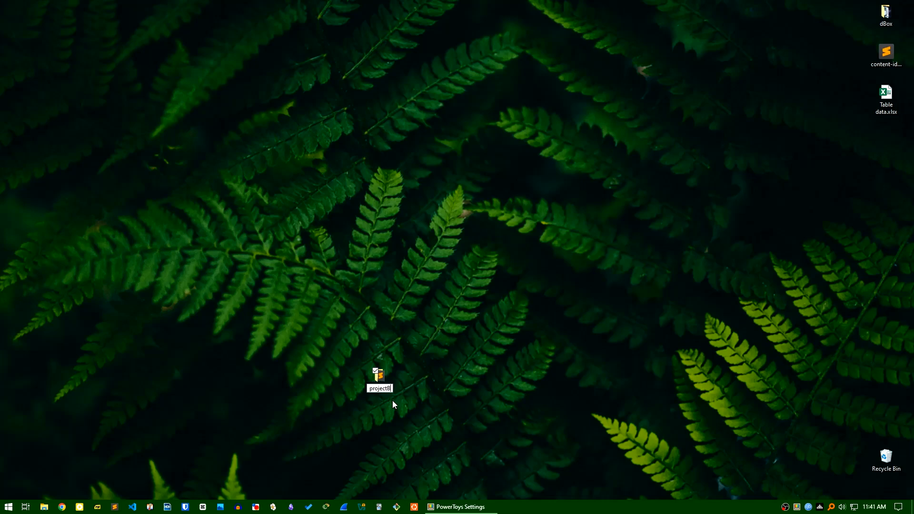
{"action": "key", "text": "Return"}
{"action": "double_click", "coordinate": [379, 375]}
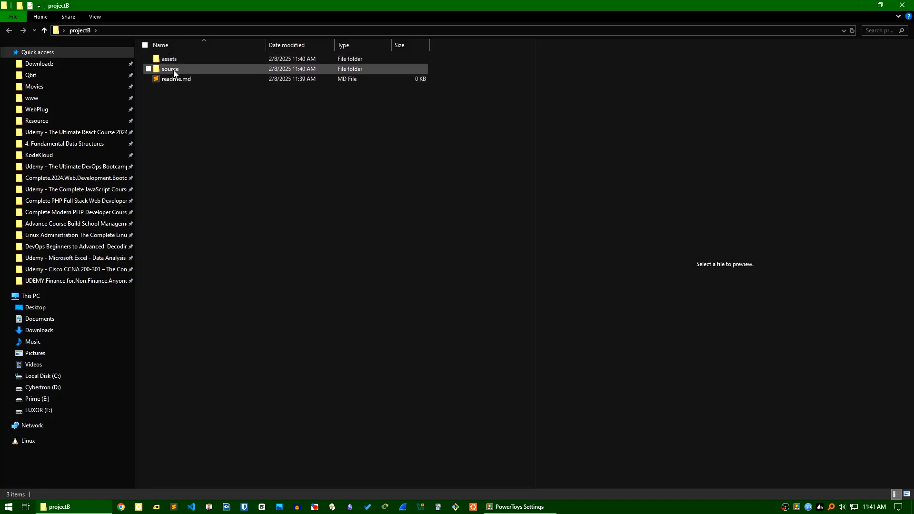
- Close the projectB window and create another desktop folder from the New+ projectA template, naming it projectC
{"action": "left_click", "coordinate": [901, 5]}
{"action": "right_click", "coordinate": [270, 169]}
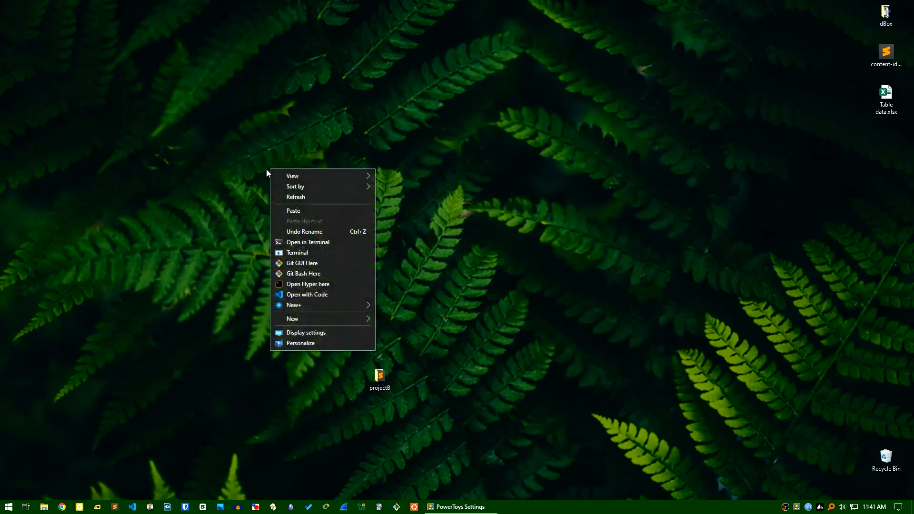
{"action": "mouse_move", "coordinate": [307, 304]}
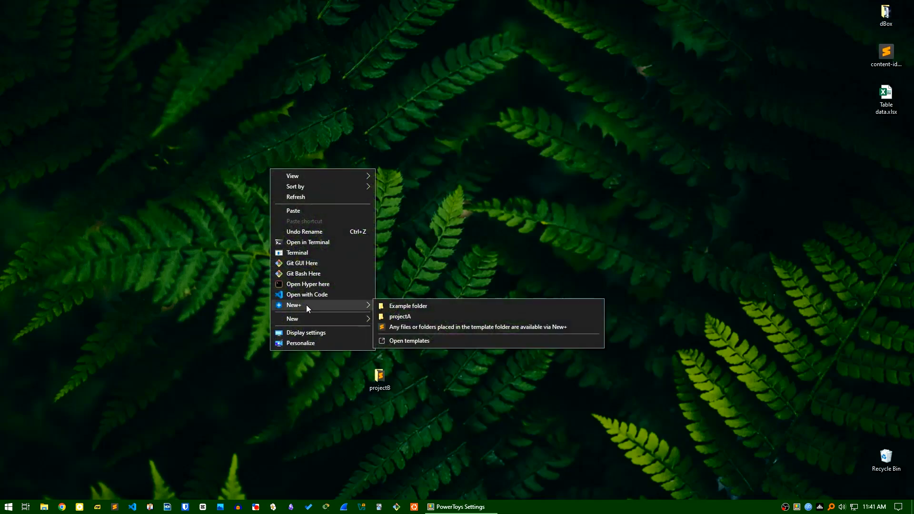
{"action": "left_click", "coordinate": [416, 315]}
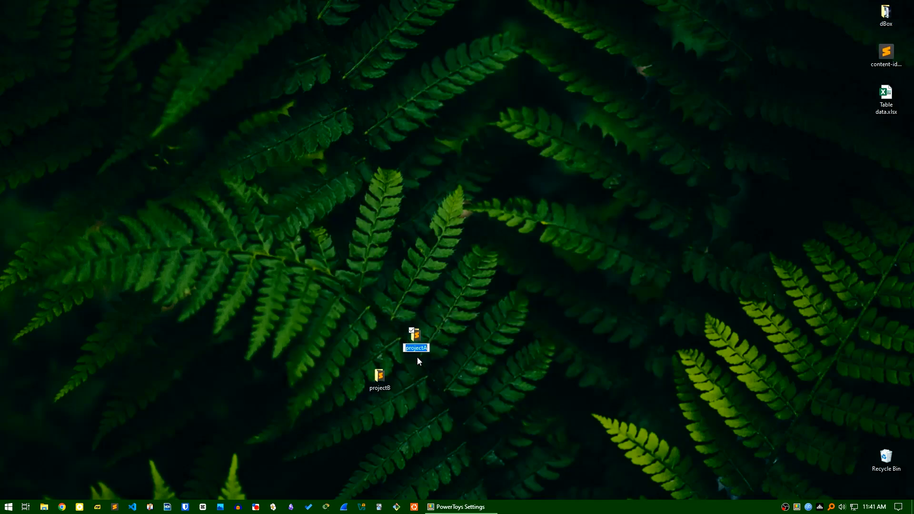
{"action": "key", "text": "End"}
{"action": "key", "text": "Return"}
- Arrange the projectB and projectC folders side by side on the desktop and bring back the PowerToys Settings window
{"action": "left_click", "coordinate": [458, 506]}
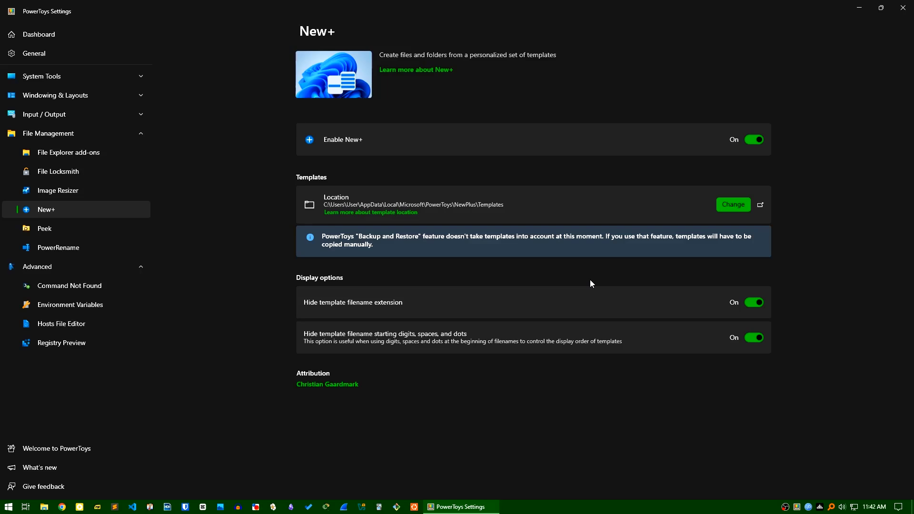
{"action": "key", "text": "super+d"}
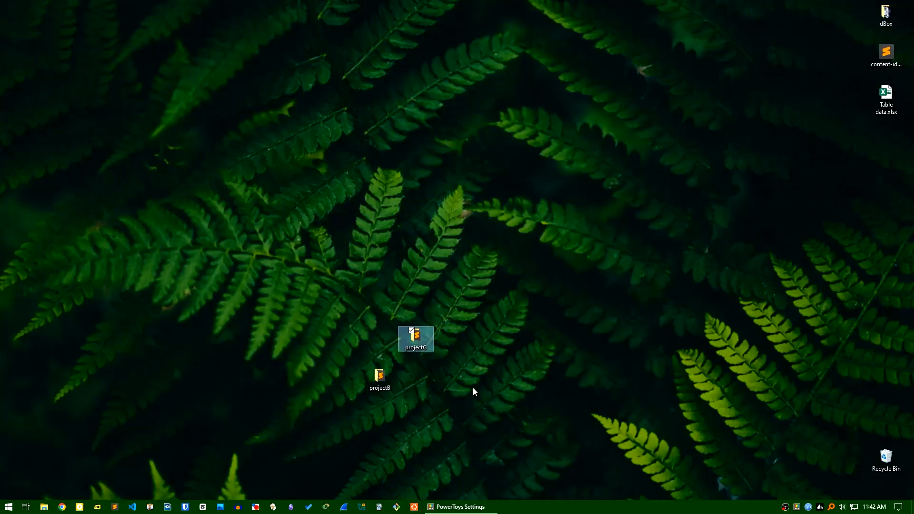
{"action": "left_click_drag", "start_coordinate": [381, 383], "coordinate": [275, 228]}
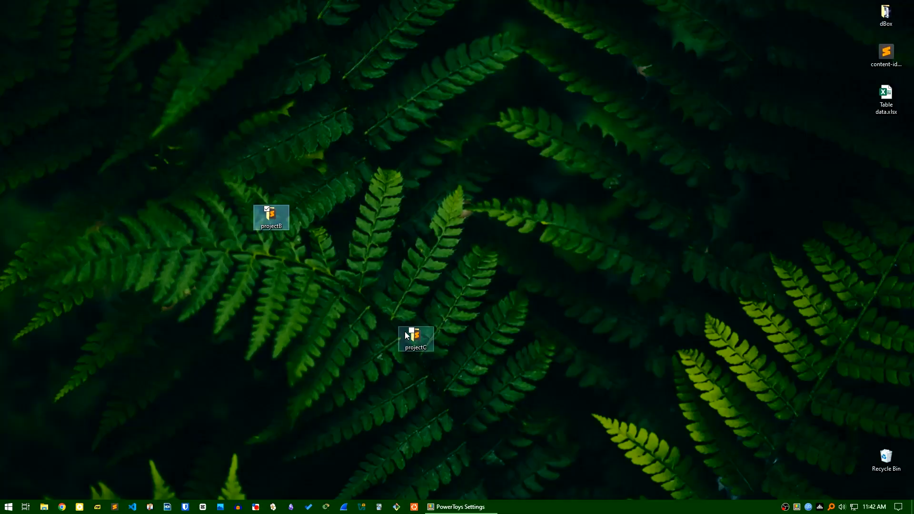
{"action": "left_click_drag", "start_coordinate": [413, 343], "coordinate": [316, 223]}
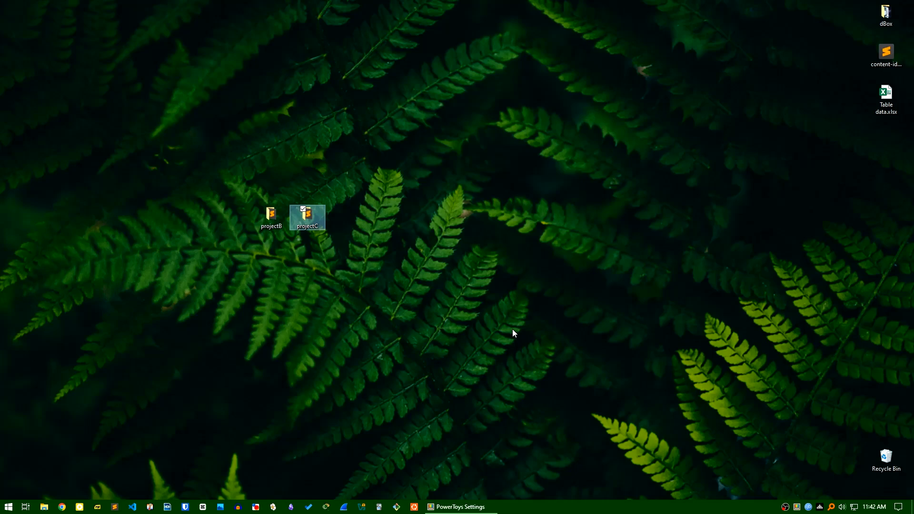
{"action": "left_click", "coordinate": [447, 510]}
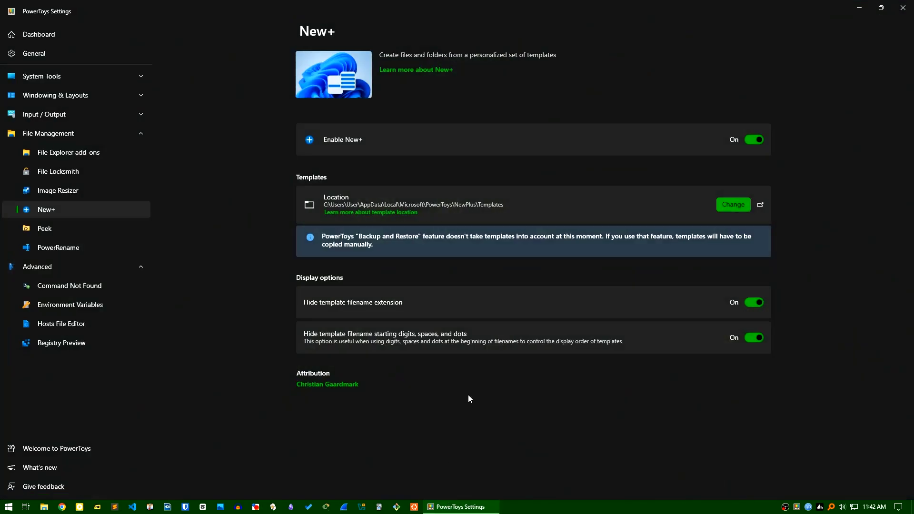